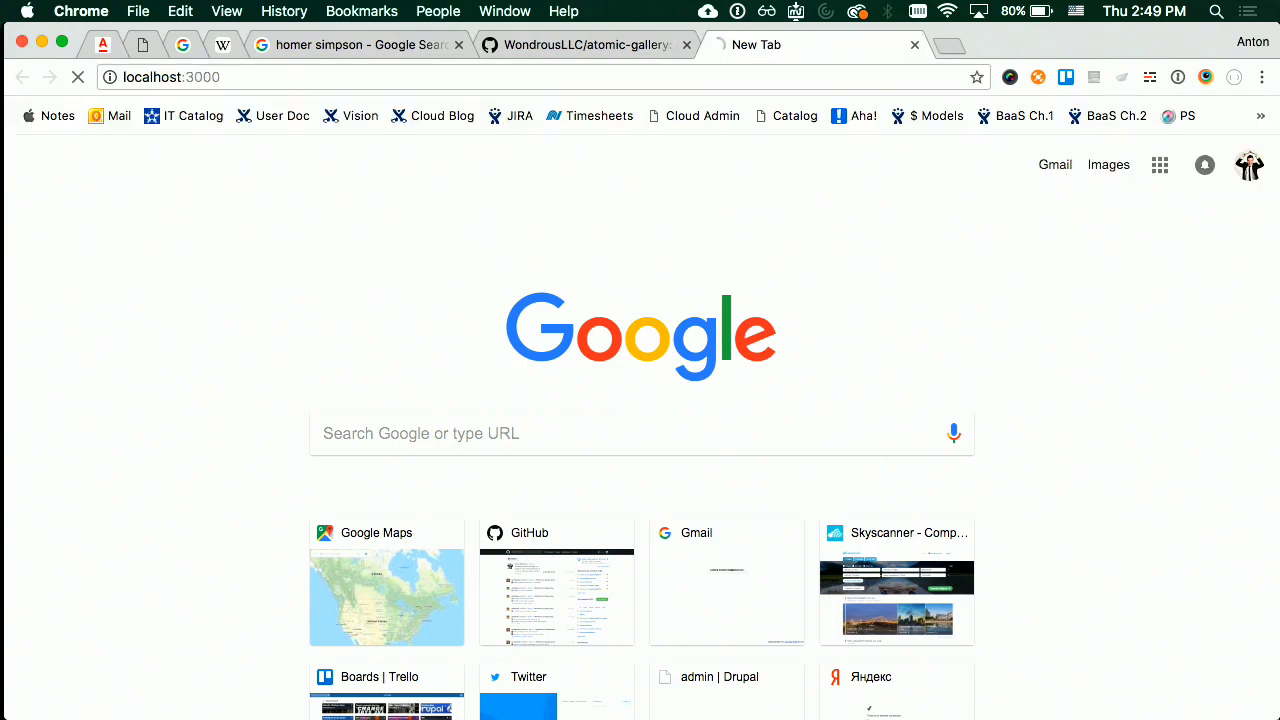
- Show the pattern library full screen, open the Atomic Gallery component and browse its images in the lightbox
left_click(61, 42)
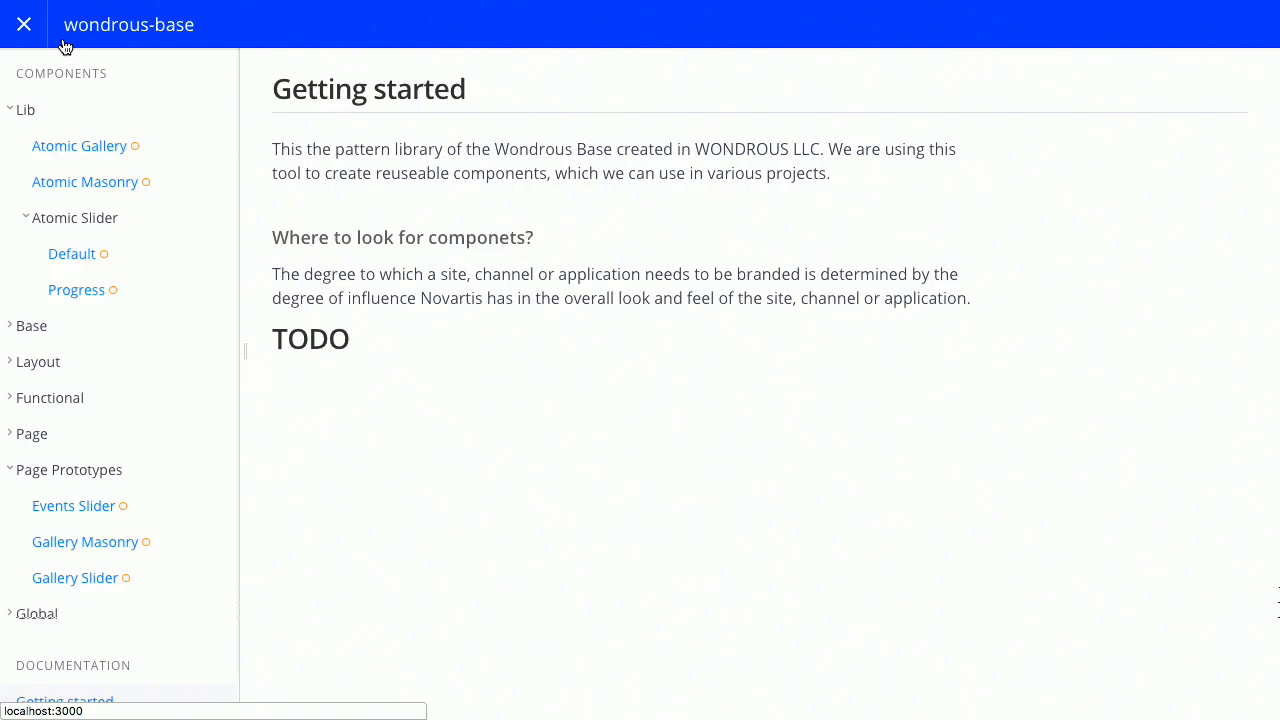
left_click(88, 160)
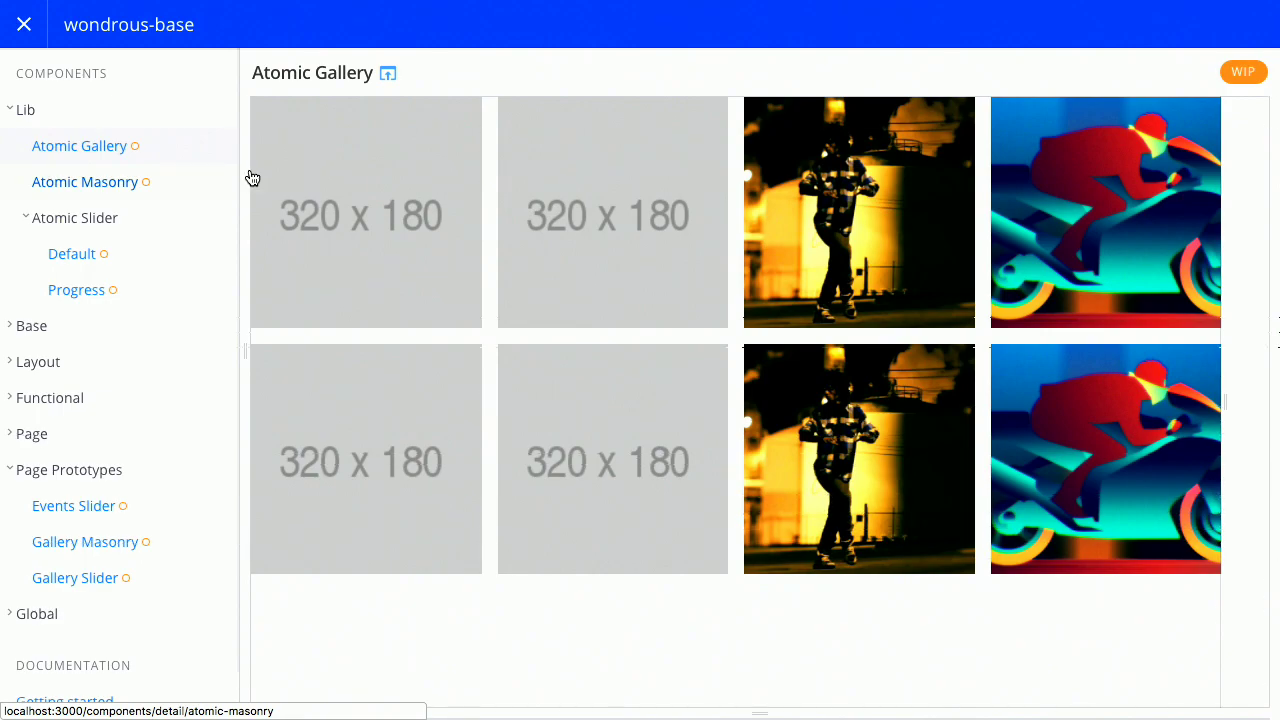
left_click(297, 184)
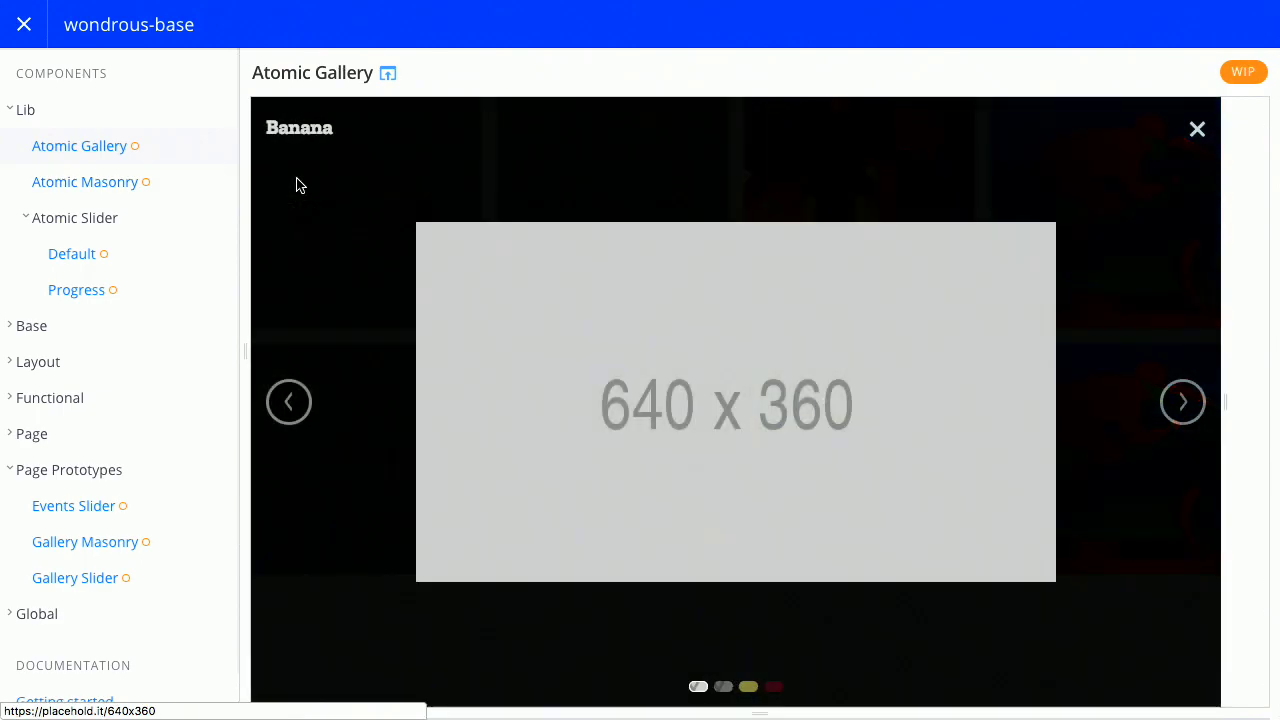
left_click(1193, 404)
left_click(1197, 408)
left_click(1195, 129)
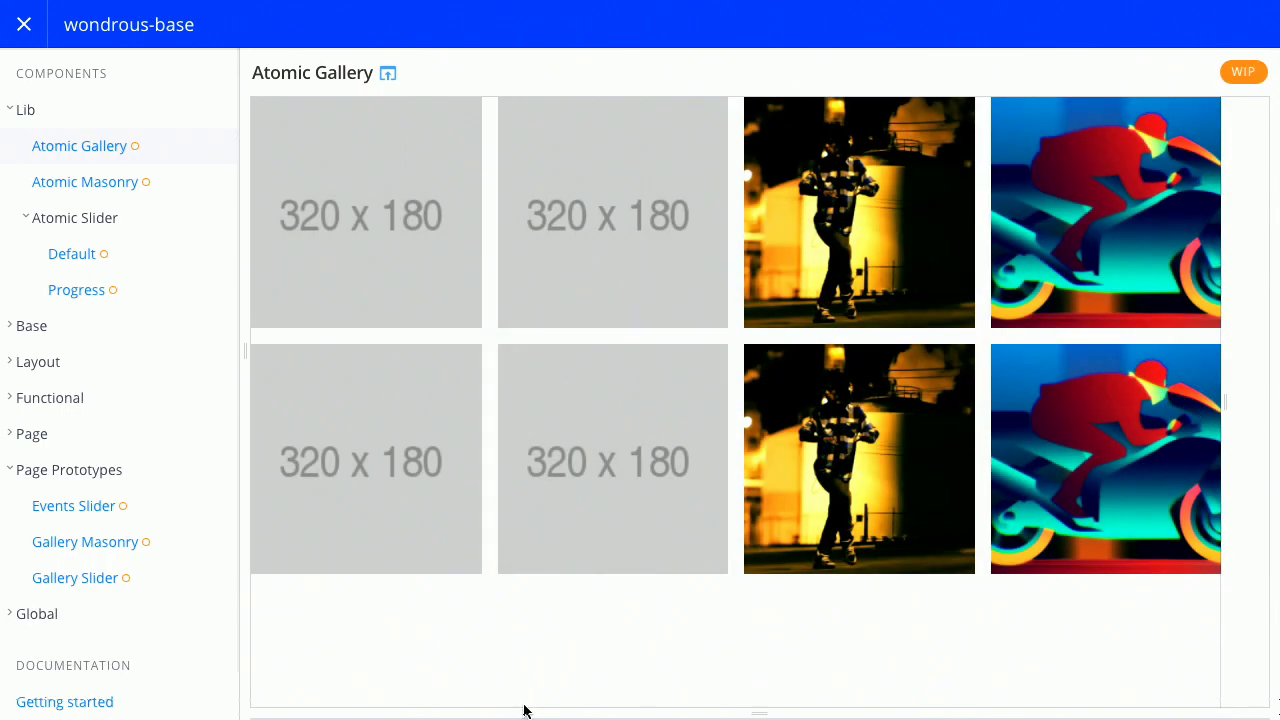
- Enlarge the Atomic Gallery details area and review the component's HTML, View, Context and Notes
left_click_drag(757, 711, 772, 355)
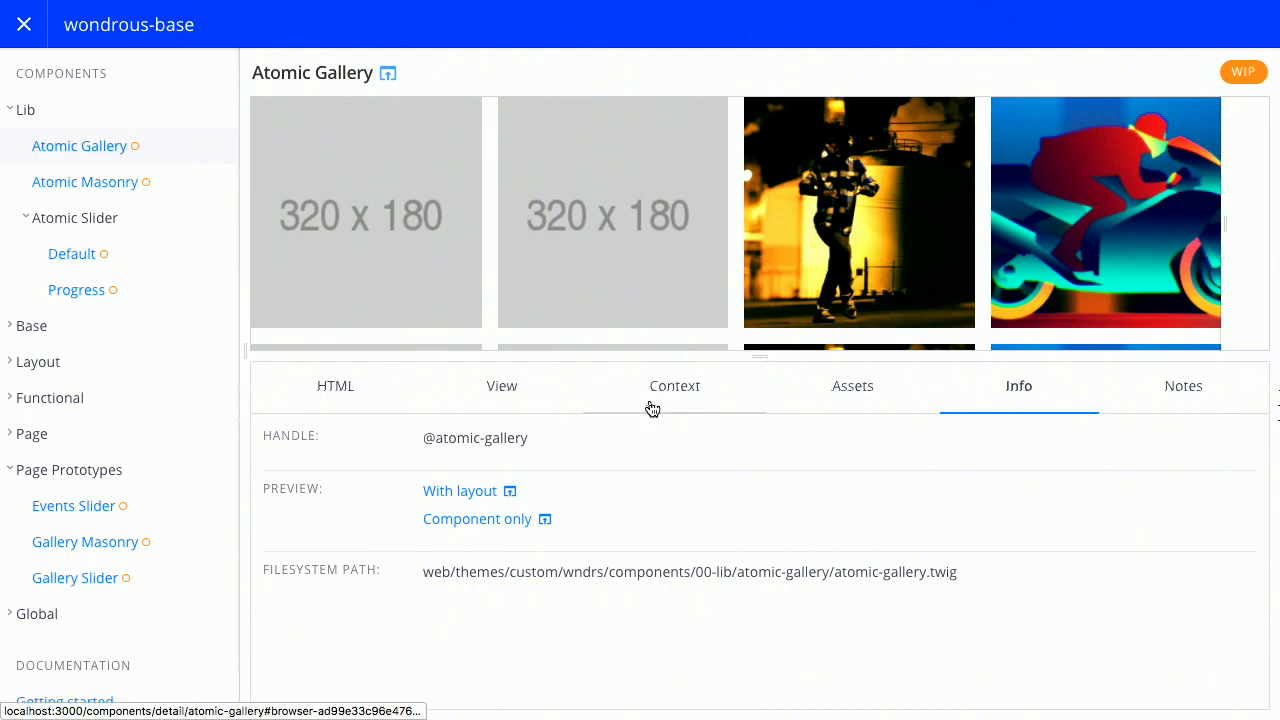
left_click(356, 393)
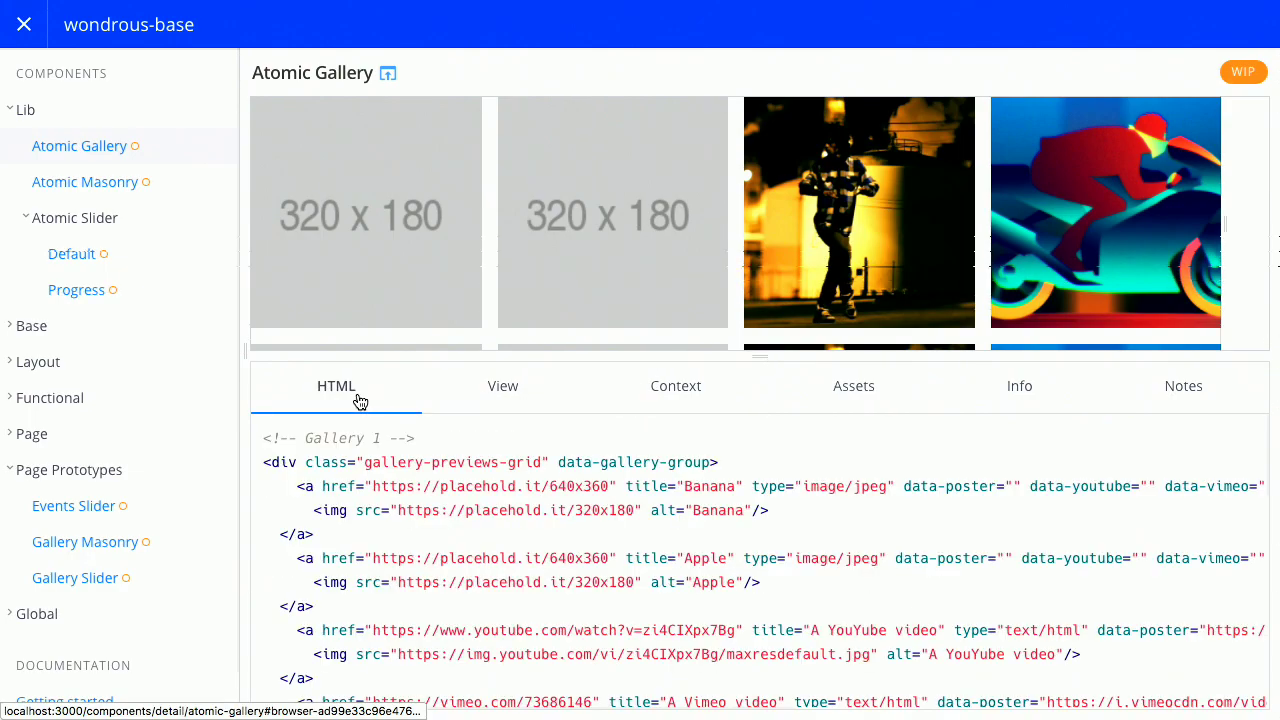
left_click(498, 391)
left_click(684, 390)
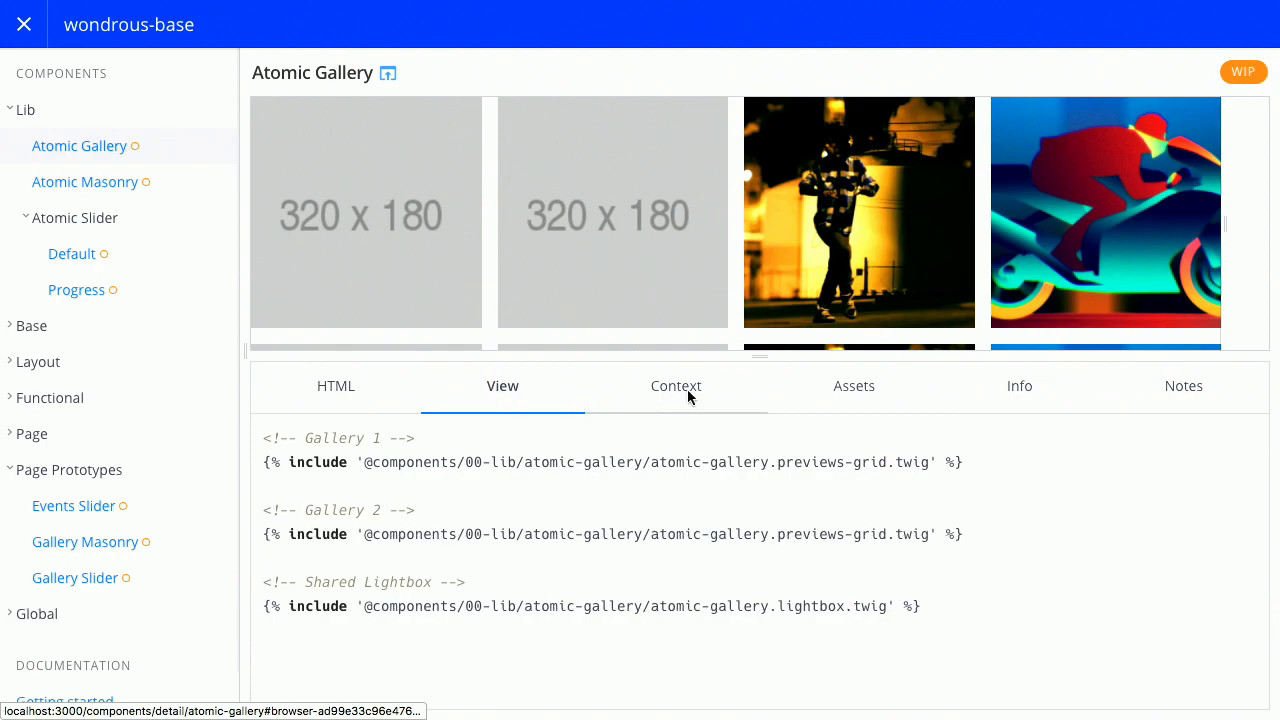
scroll(457, 651, "down", 5)
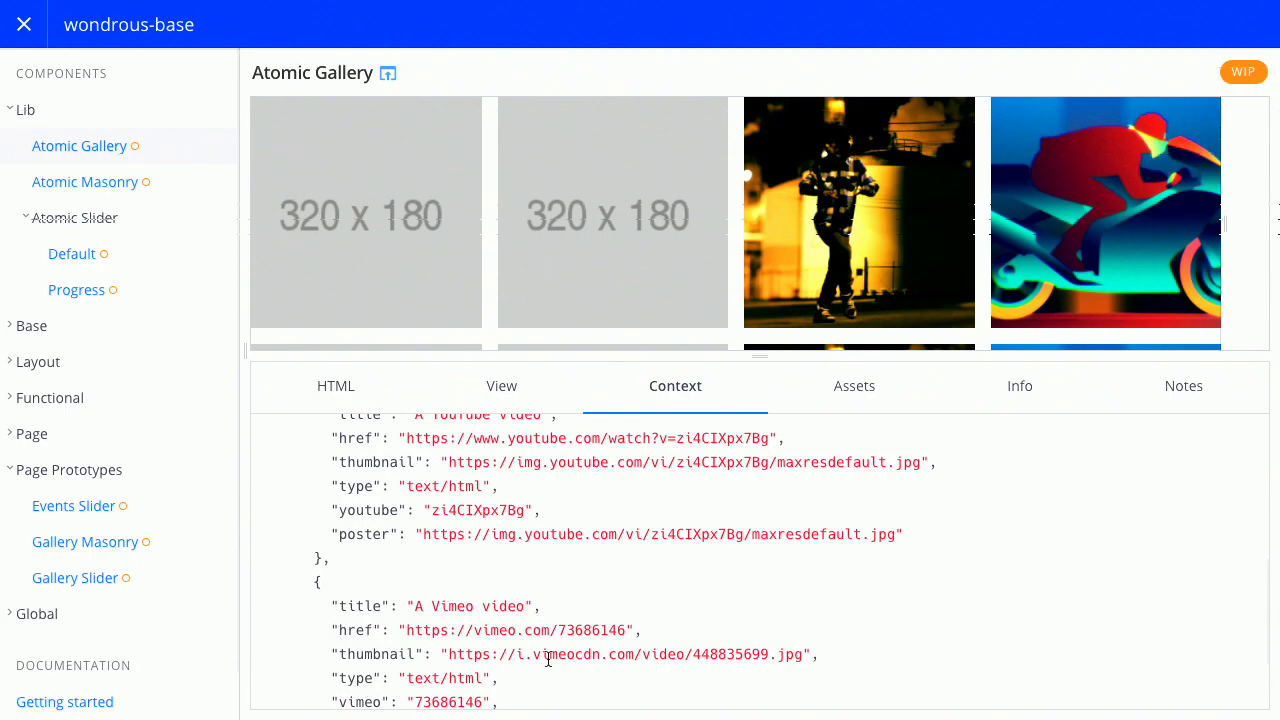
left_click(1064, 408)
left_click(1180, 398)
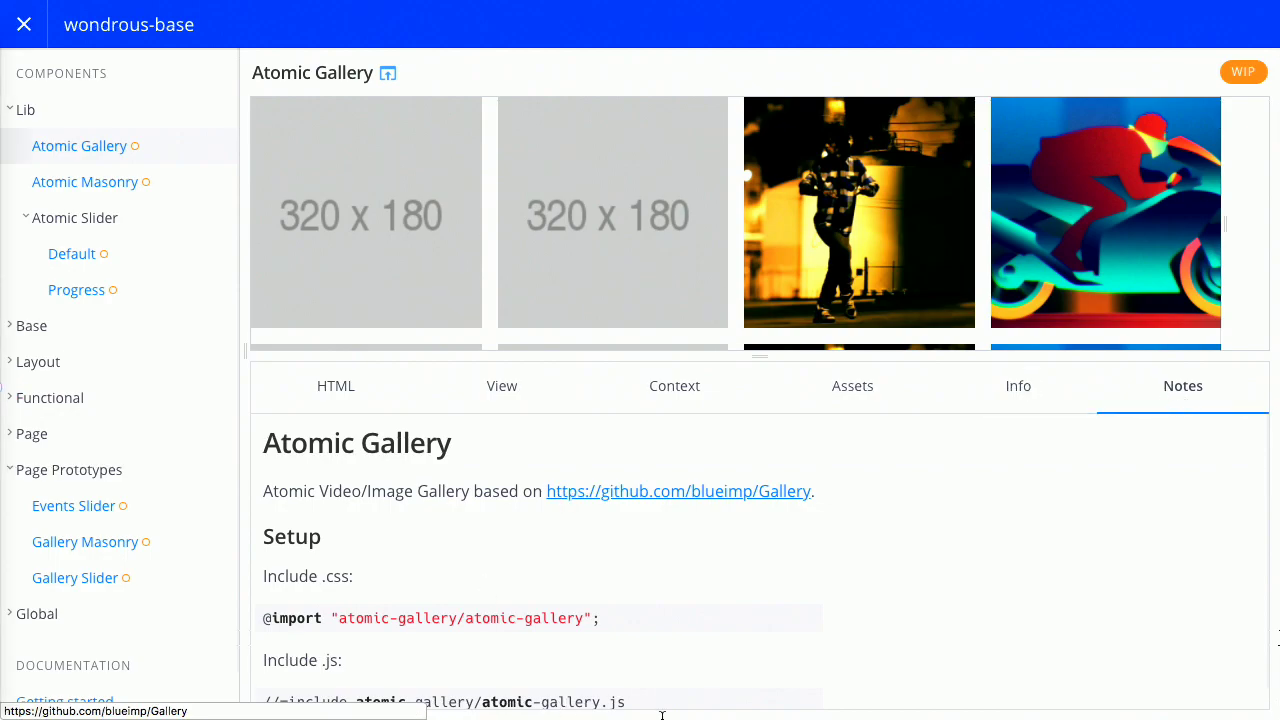
scroll(723, 620, "down", 1)
scroll(723, 620, "up", 1)
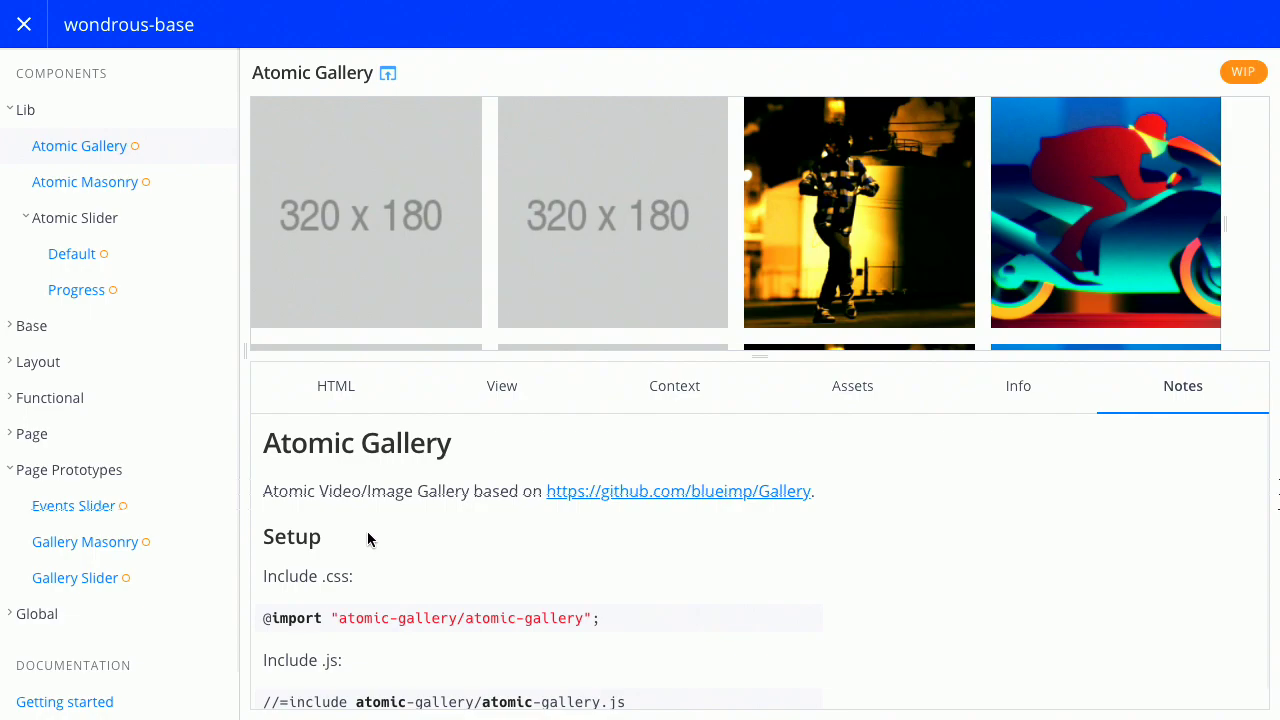
- Switch to Atom and open atomic-gallery.lightbox.twig from the atomic-gallery folder to view its markup
key("super+Tab")
key("super+Tab")
key("super+Tab")
key("super+Tab")
key("super+Tab")
key("super+Tab")
key("super+Tab")
key("super+Tab")
key("super+Tab")
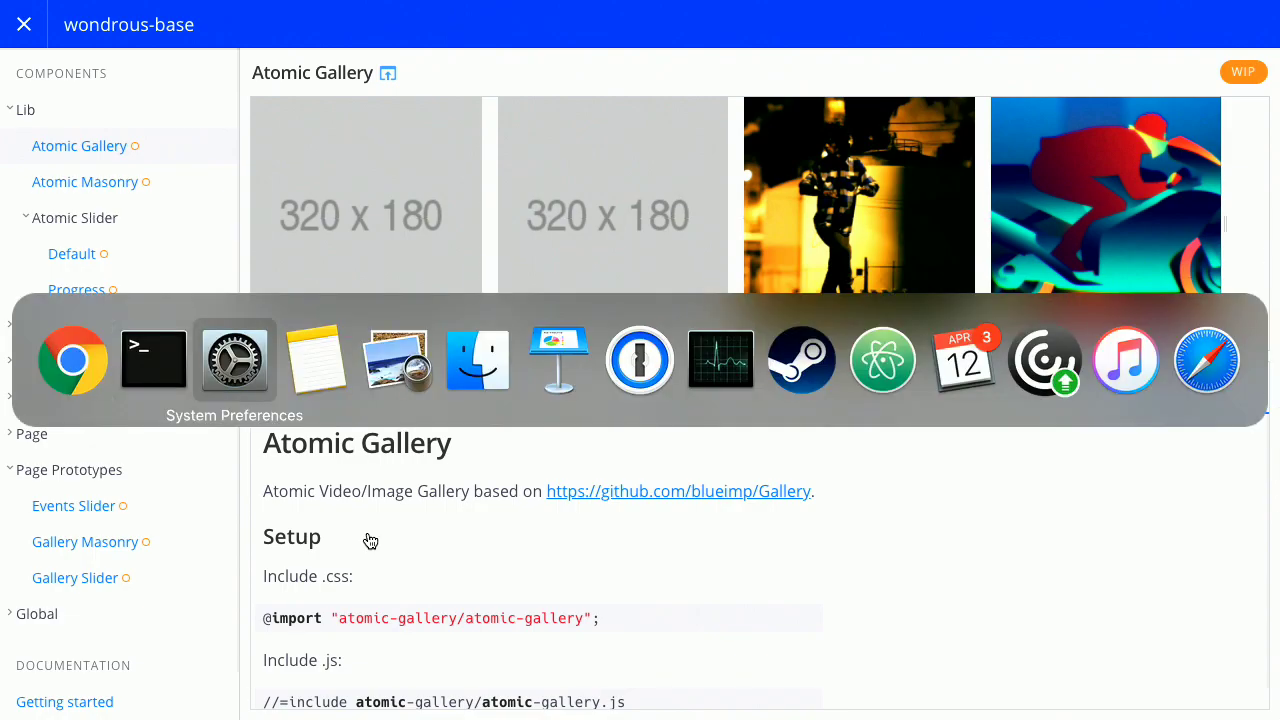
key("super+Tab")
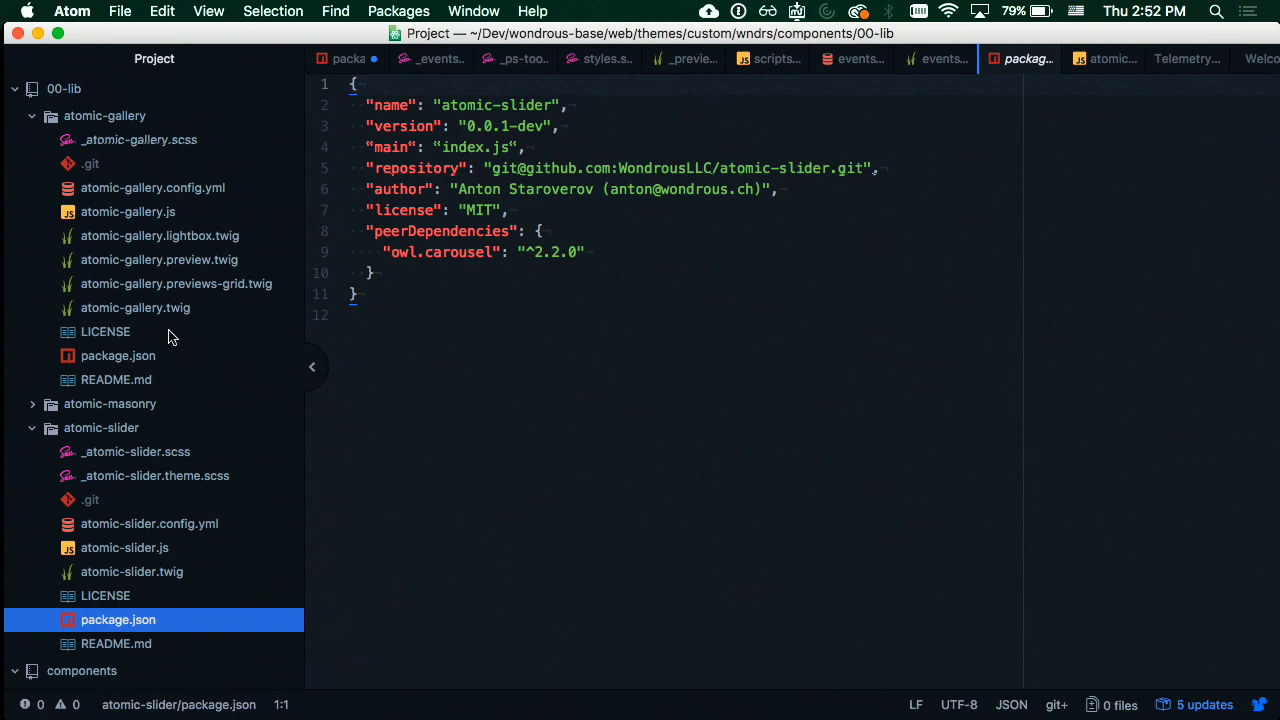
left_click(207, 237)
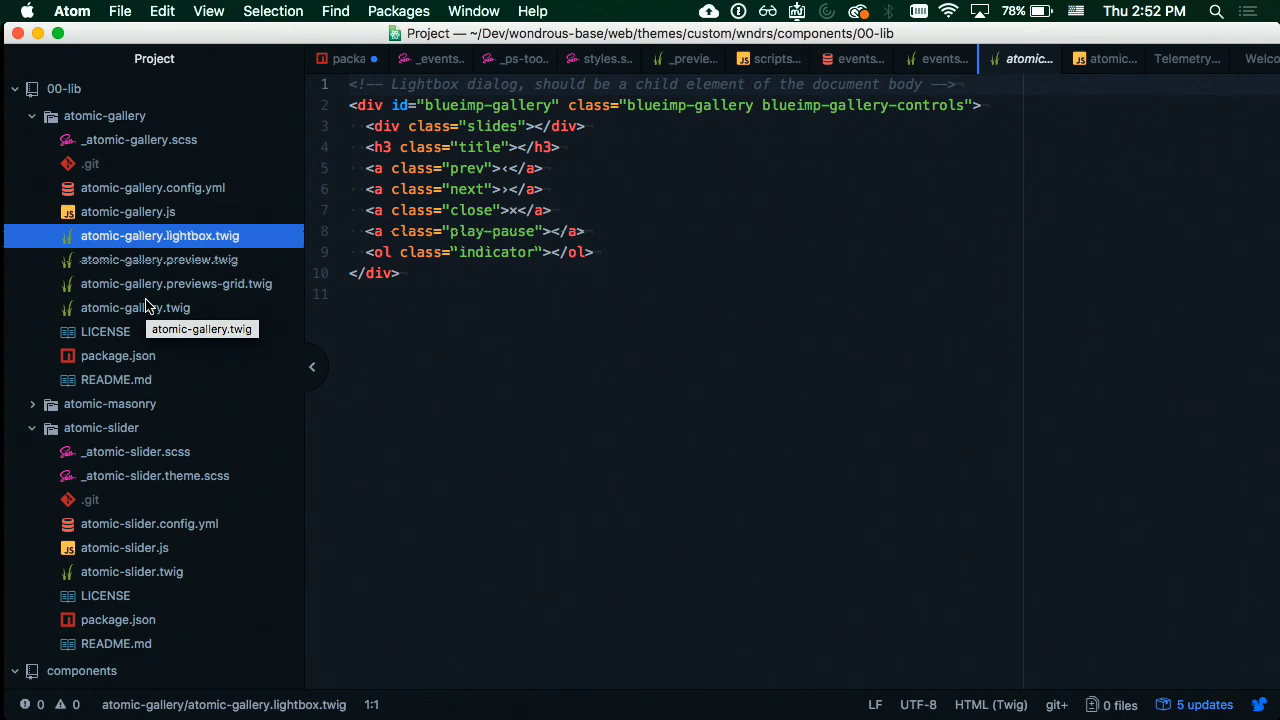
- Open atomic-gallery.config.yml and examine the gallery, items, title, thumbnail and type keys in its context
left_click(192, 192)
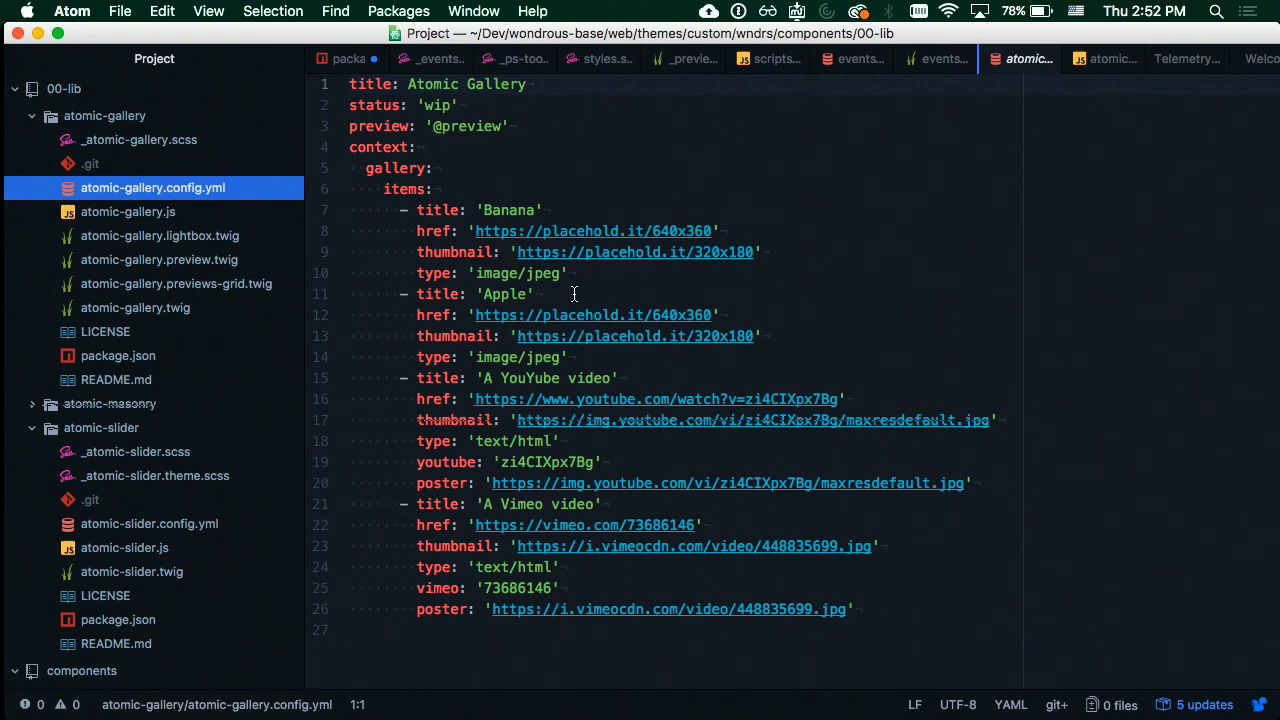
double_click(391, 170)
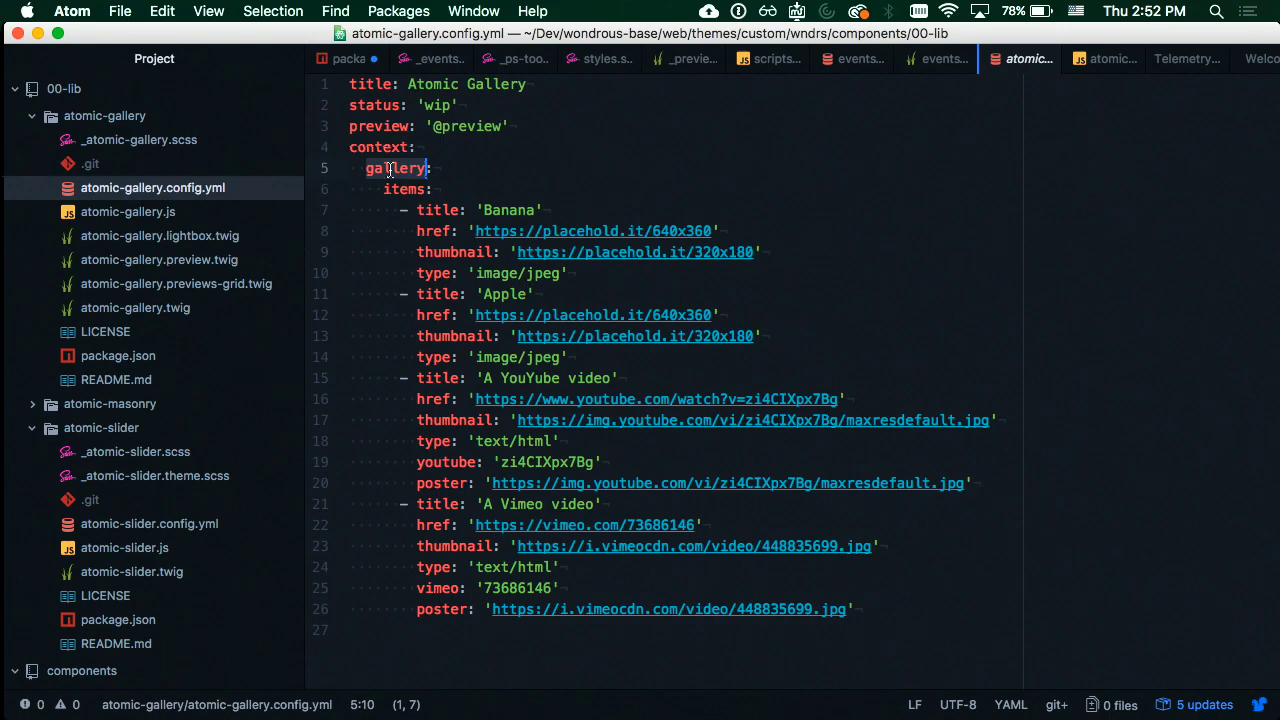
double_click(405, 188)
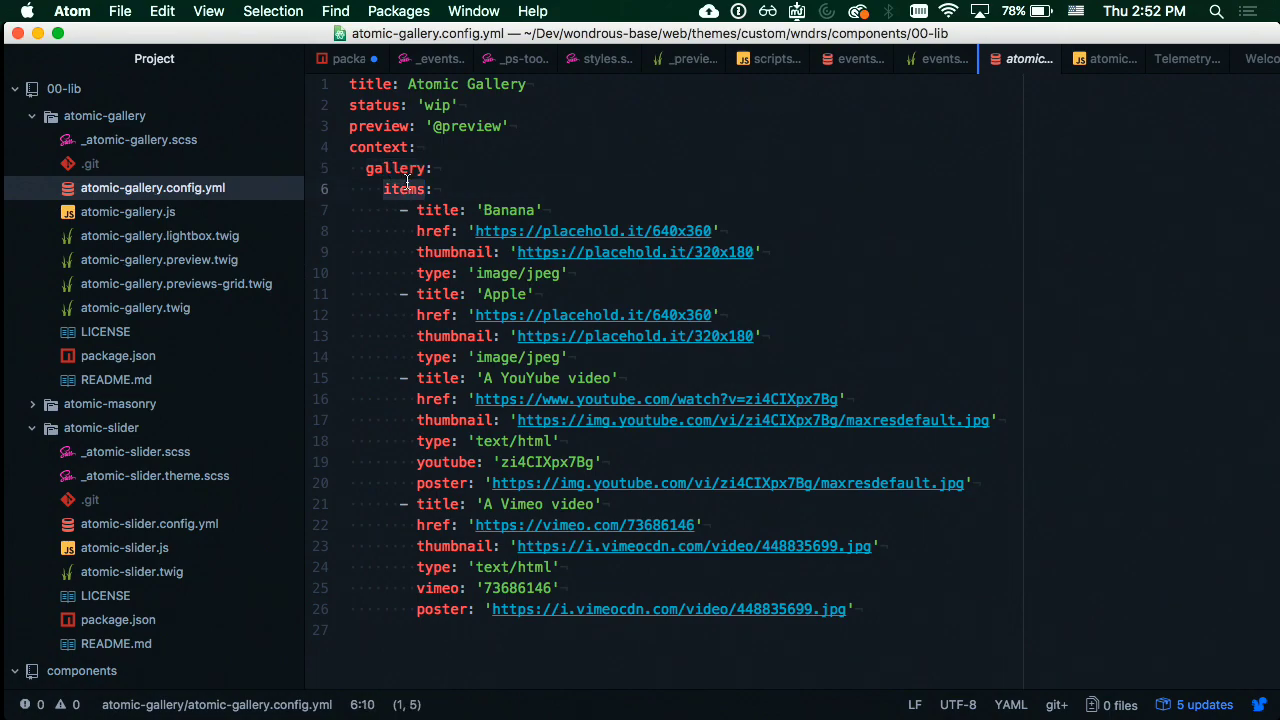
double_click(432, 210)
double_click(452, 252)
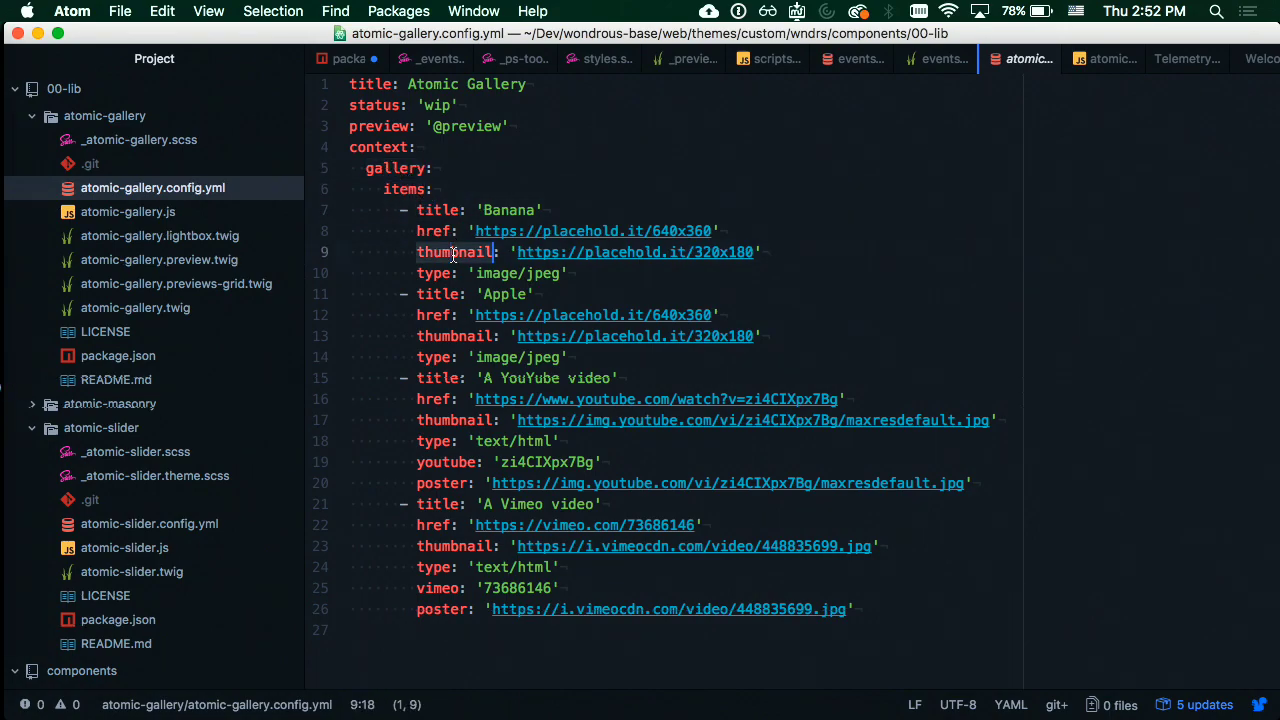
left_click(435, 275)
double_click(435, 277)
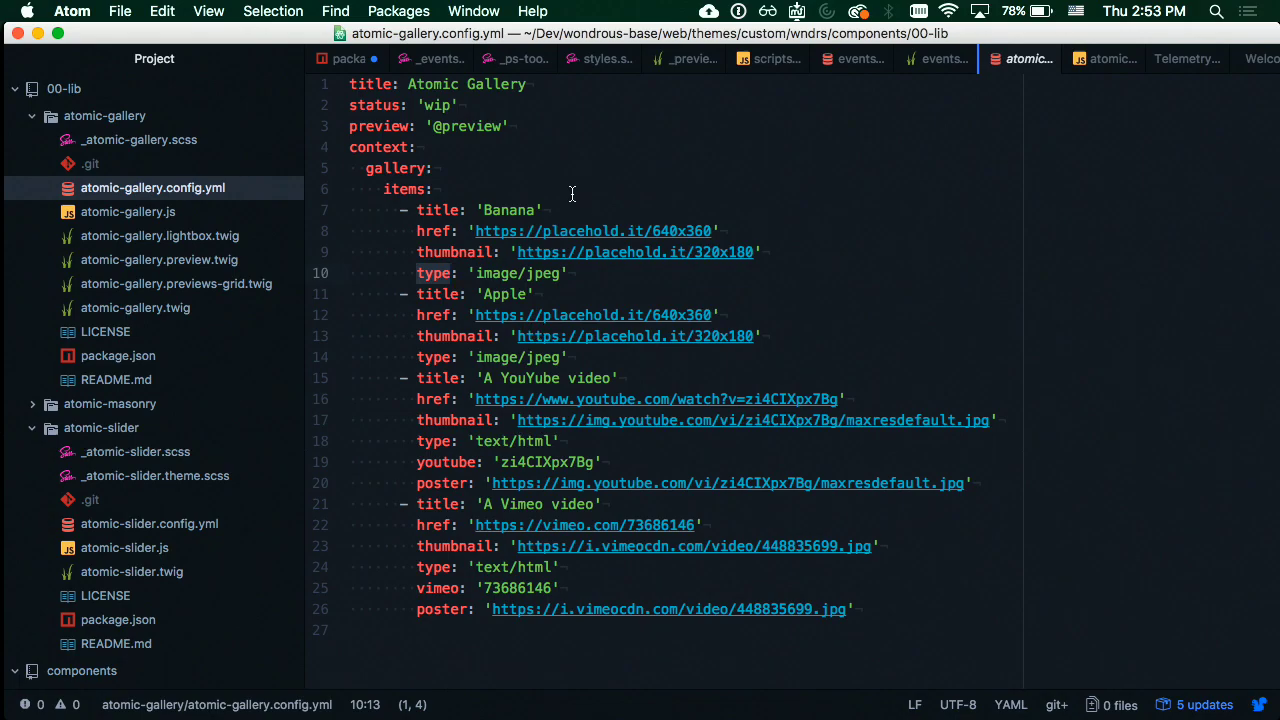
- Switch back to Chrome and open the WondrousLLC/atomic-gallery repository on GitHub in a new tab
key("super+Tab")
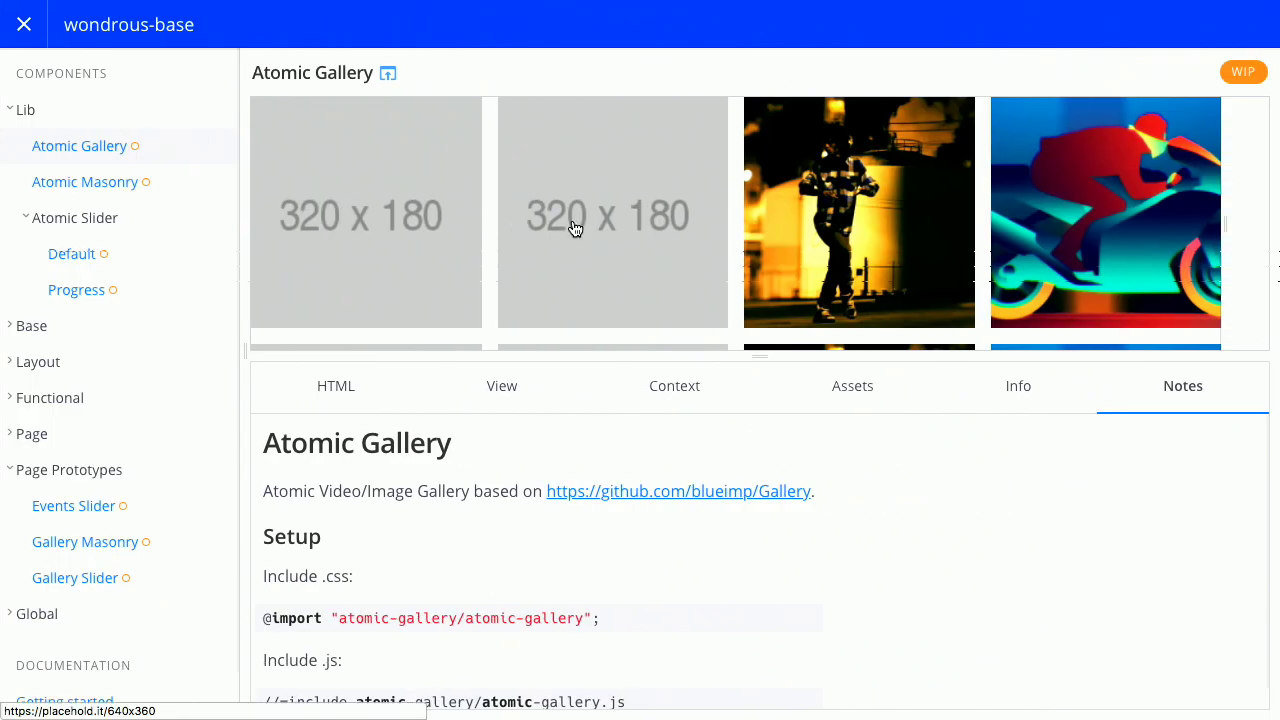
key("super+t")
type("gith")
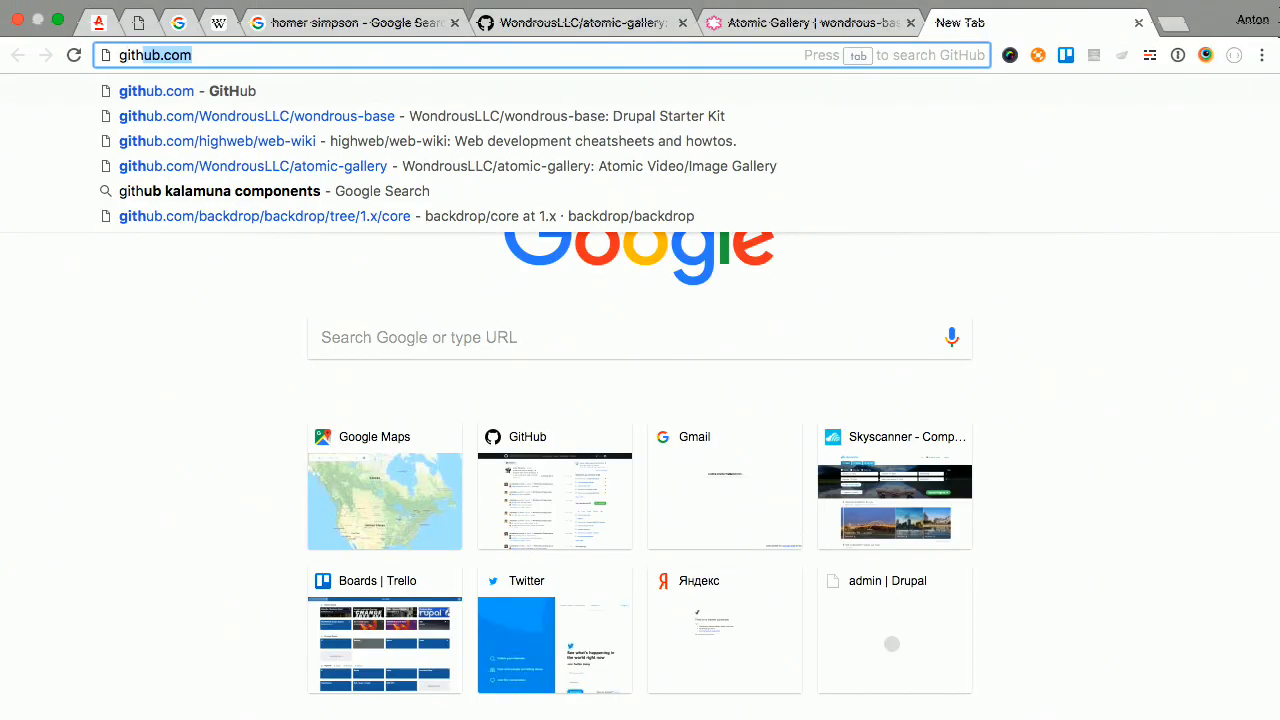
key("Down")
key("Down")
key("Down")
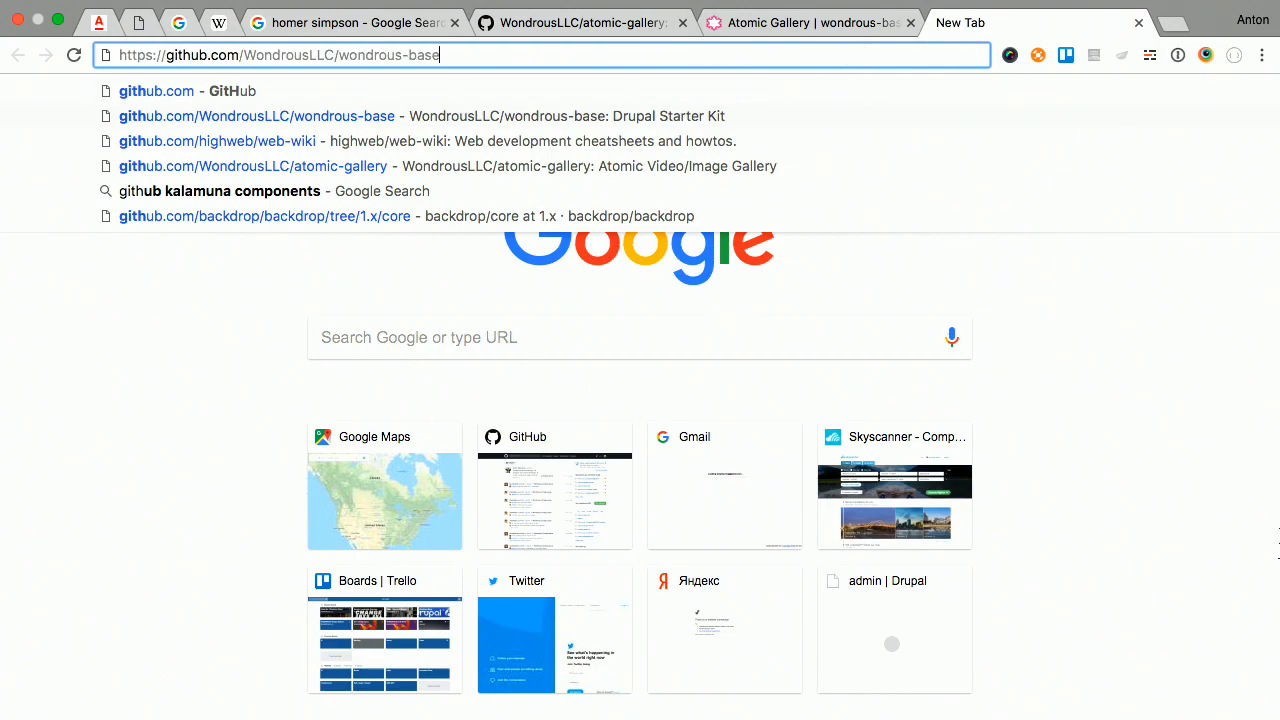
key("Return")
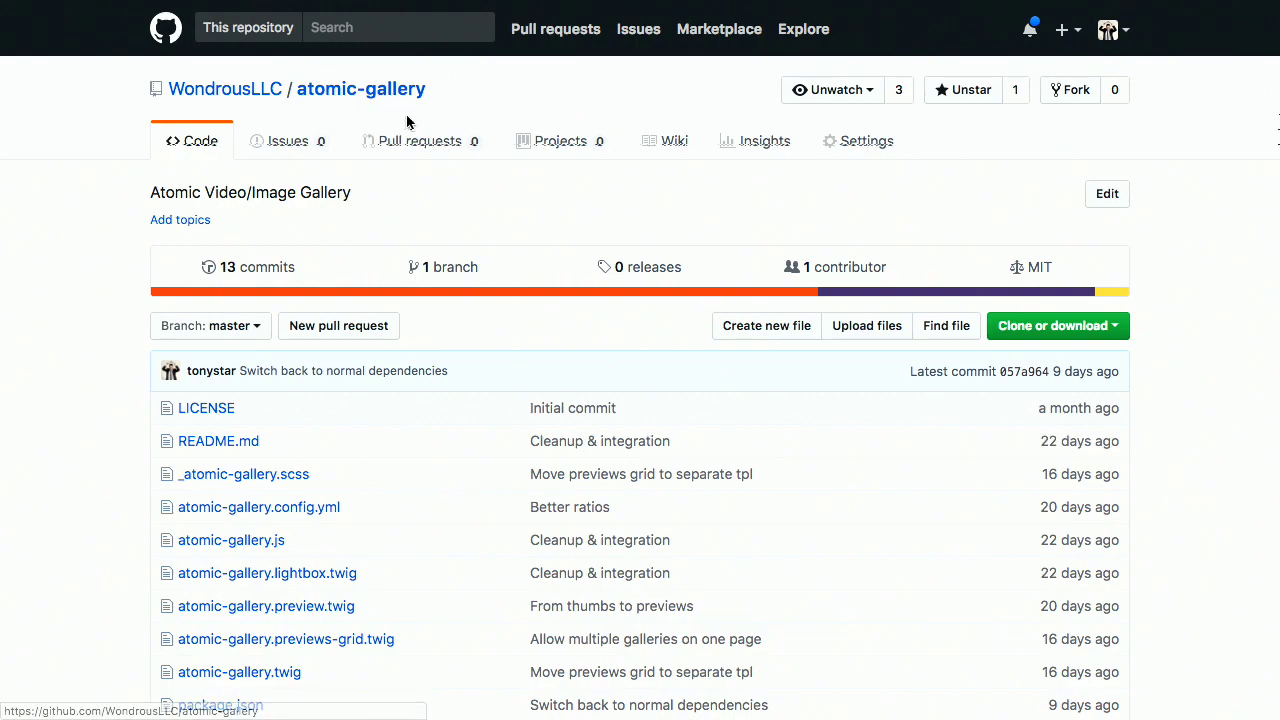
- Look over the repository's file list and open package.json to examine its dependencies
scroll(441, 421, "down", 5)
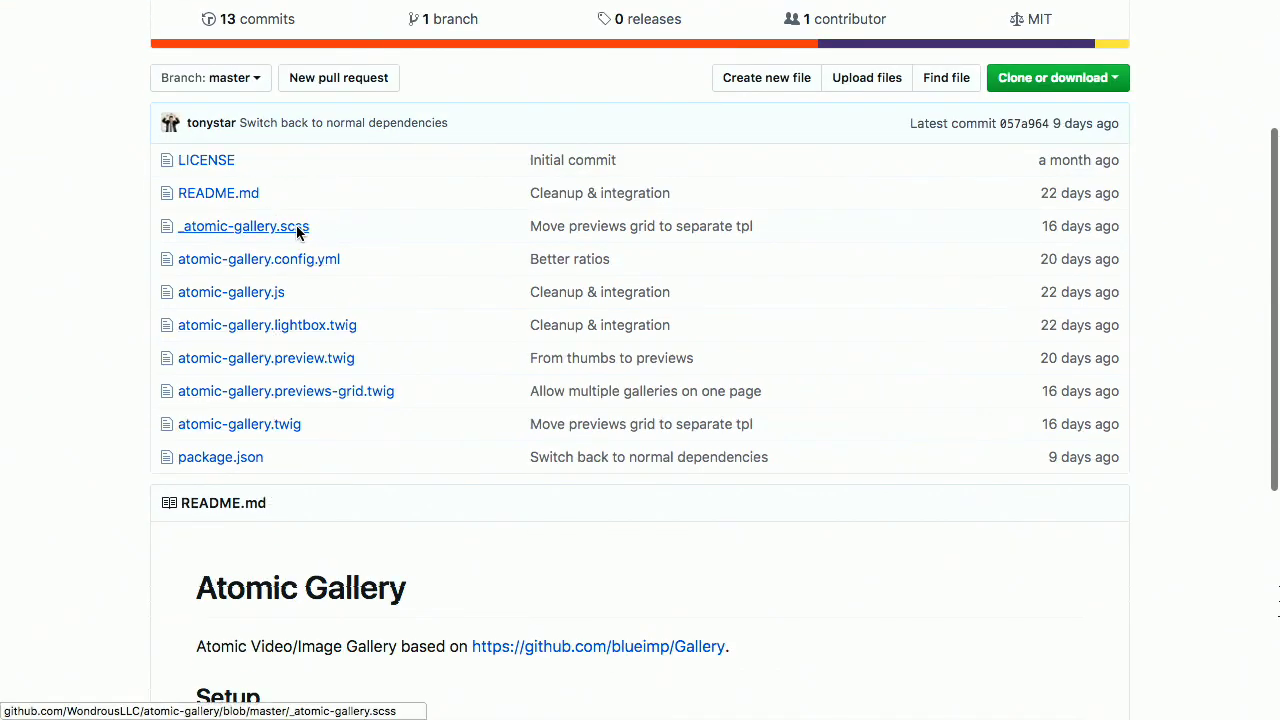
left_click_drag(296, 225, 315, 244)
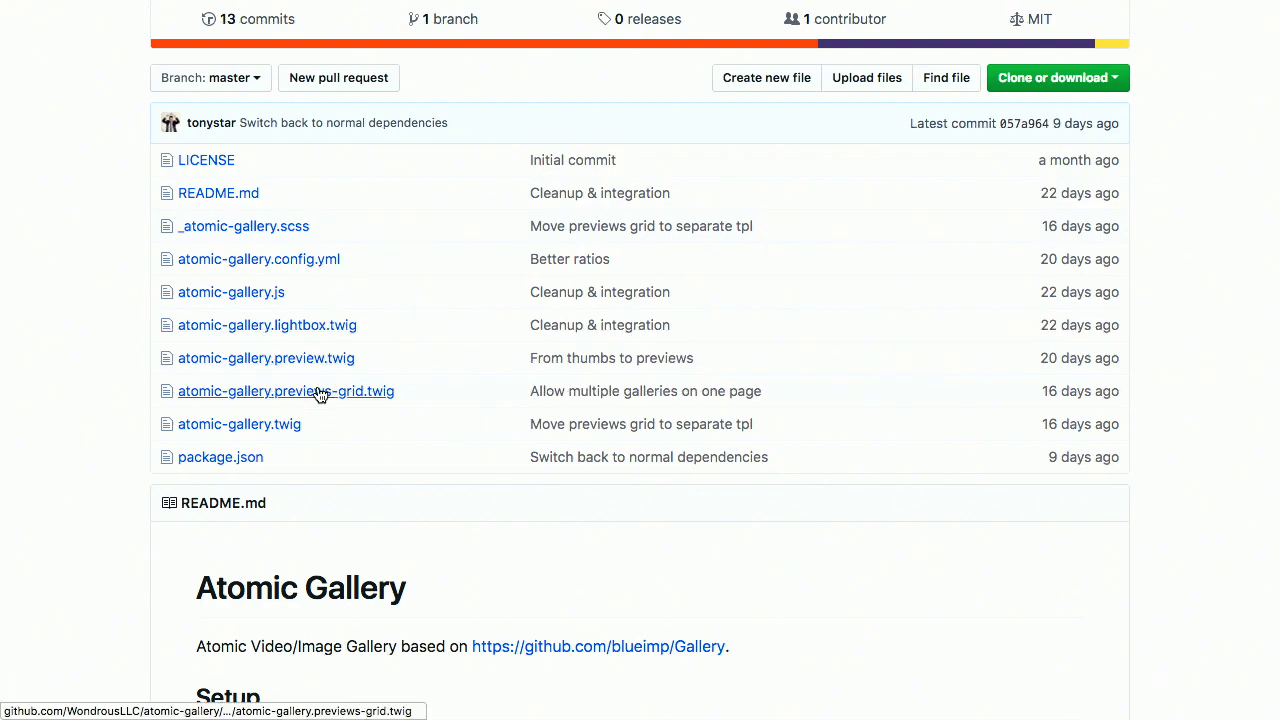
left_click(233, 460)
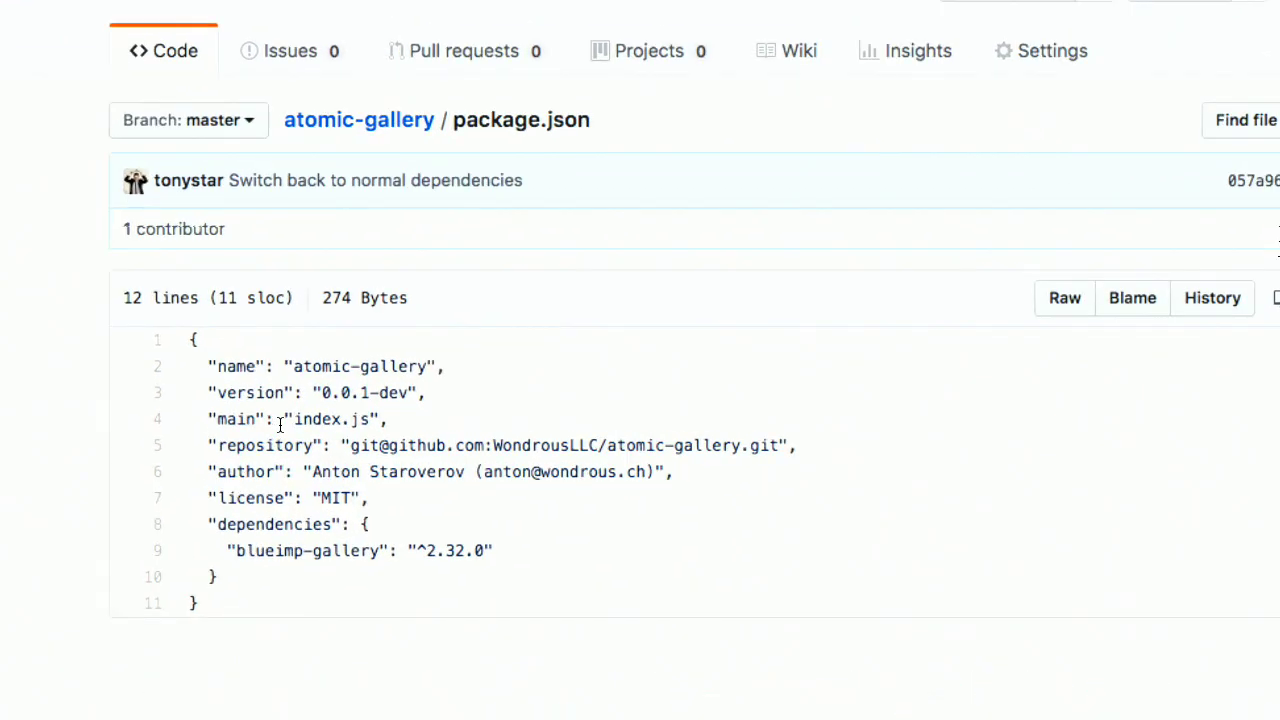
scroll(280, 425, "down", 2)
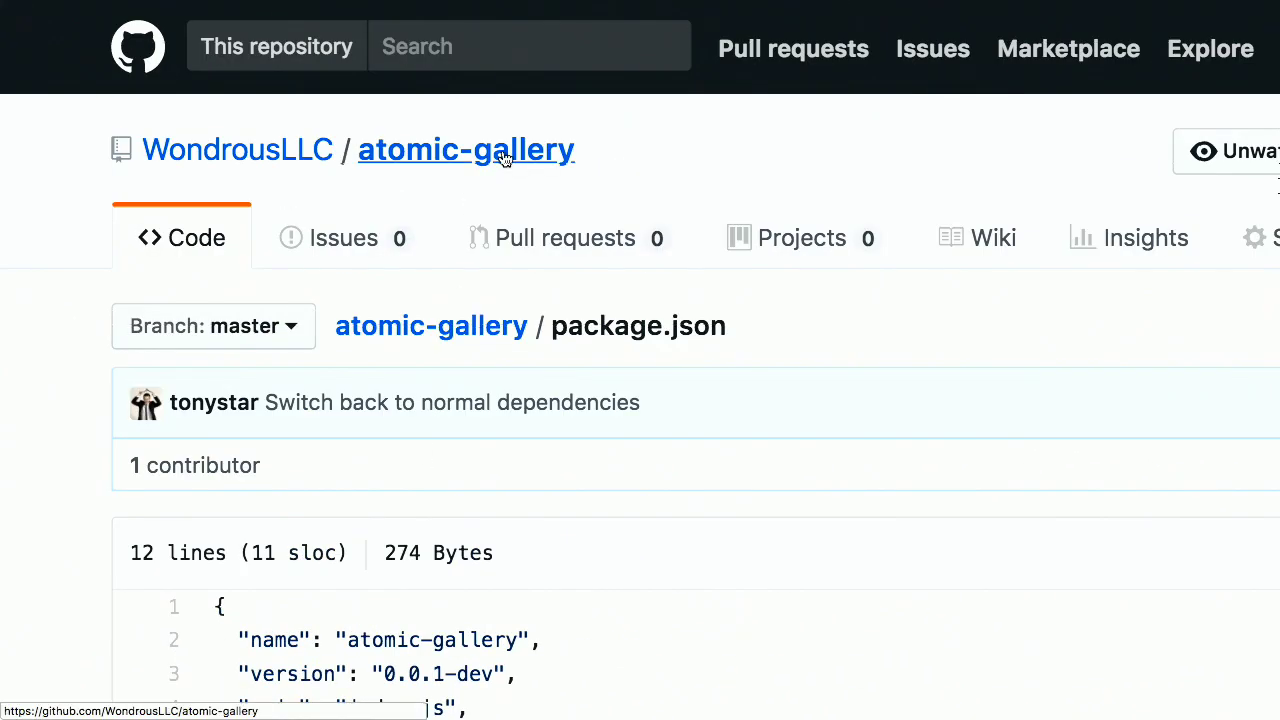
- Return to the atomic-gallery repository root and open atomic-gallery.config.yml to read its gallery items
left_click(505, 157)
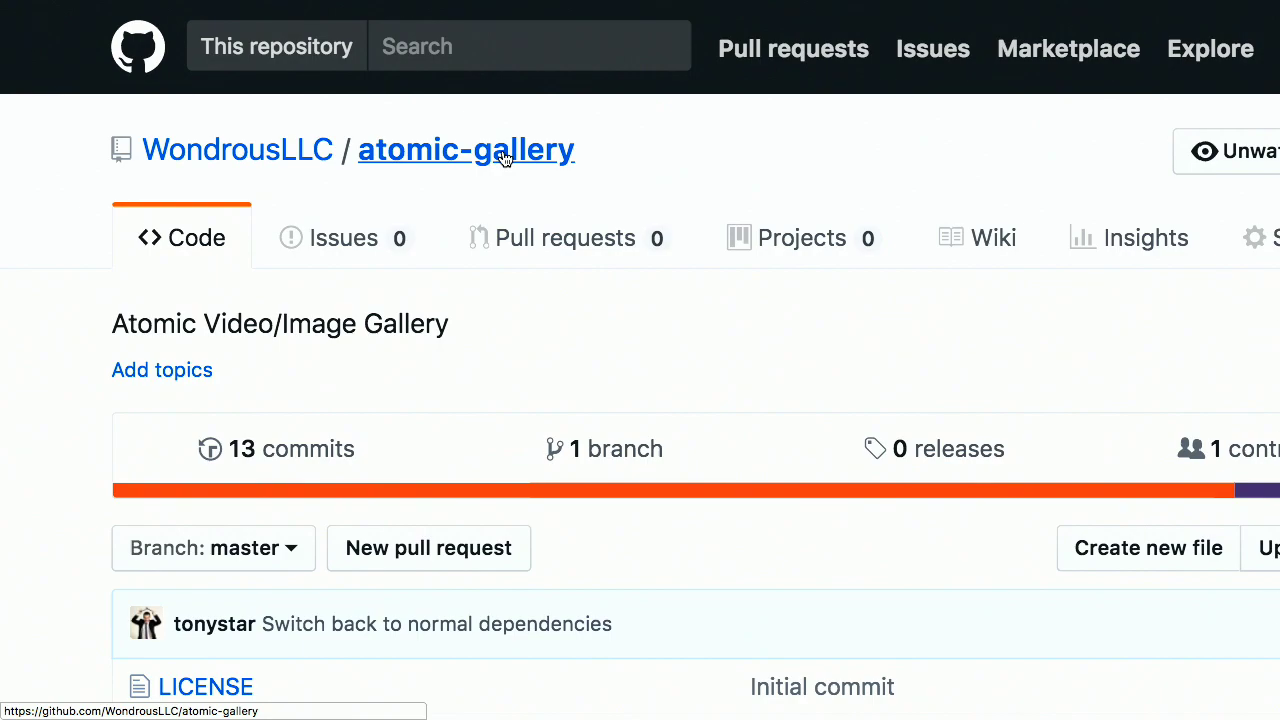
scroll(502, 158, "down", 6)
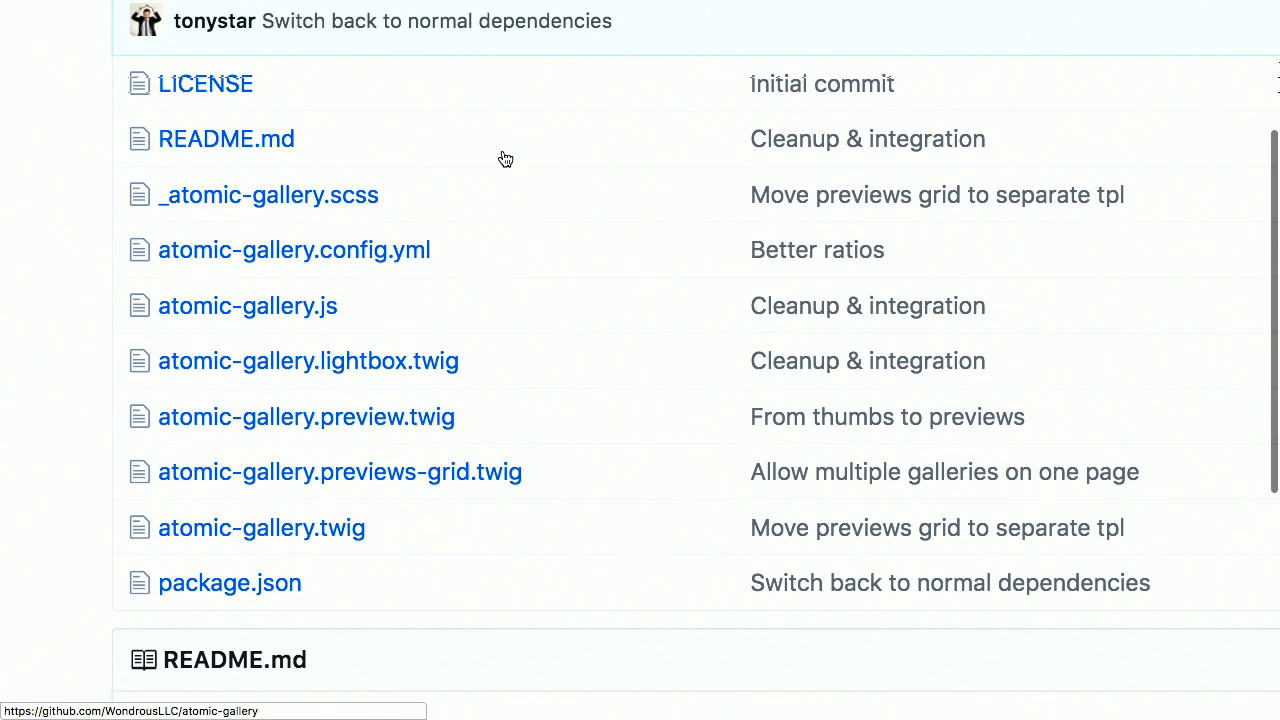
scroll(466, 177, "up", 1)
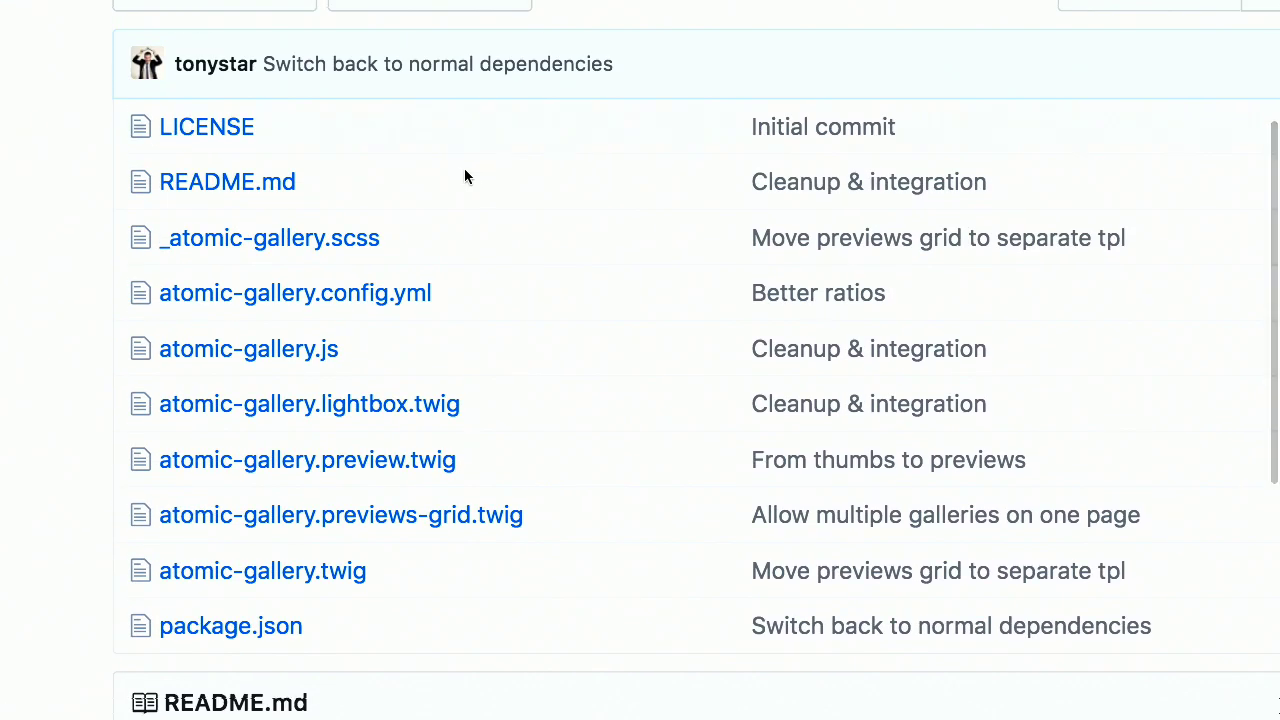
left_click(383, 291)
scroll(590, 440, "down", 2)
scroll(590, 443, "down", 1)
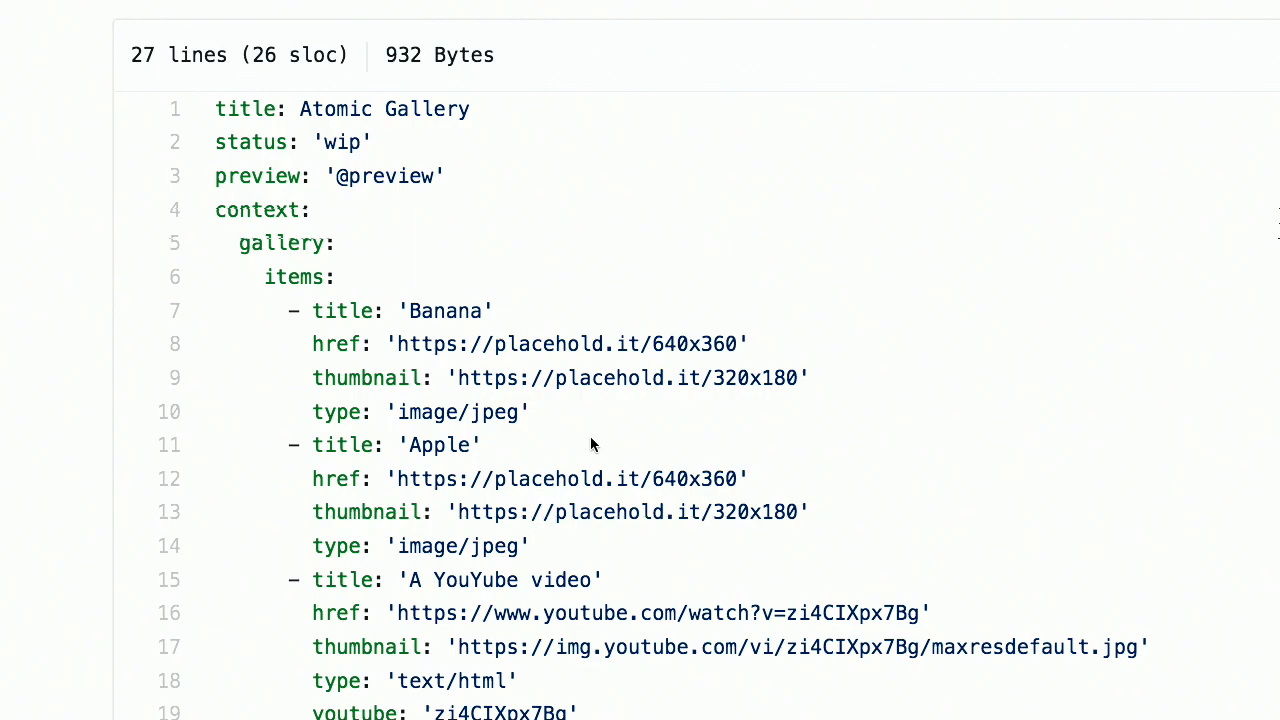
scroll(590, 436, "down", 3)
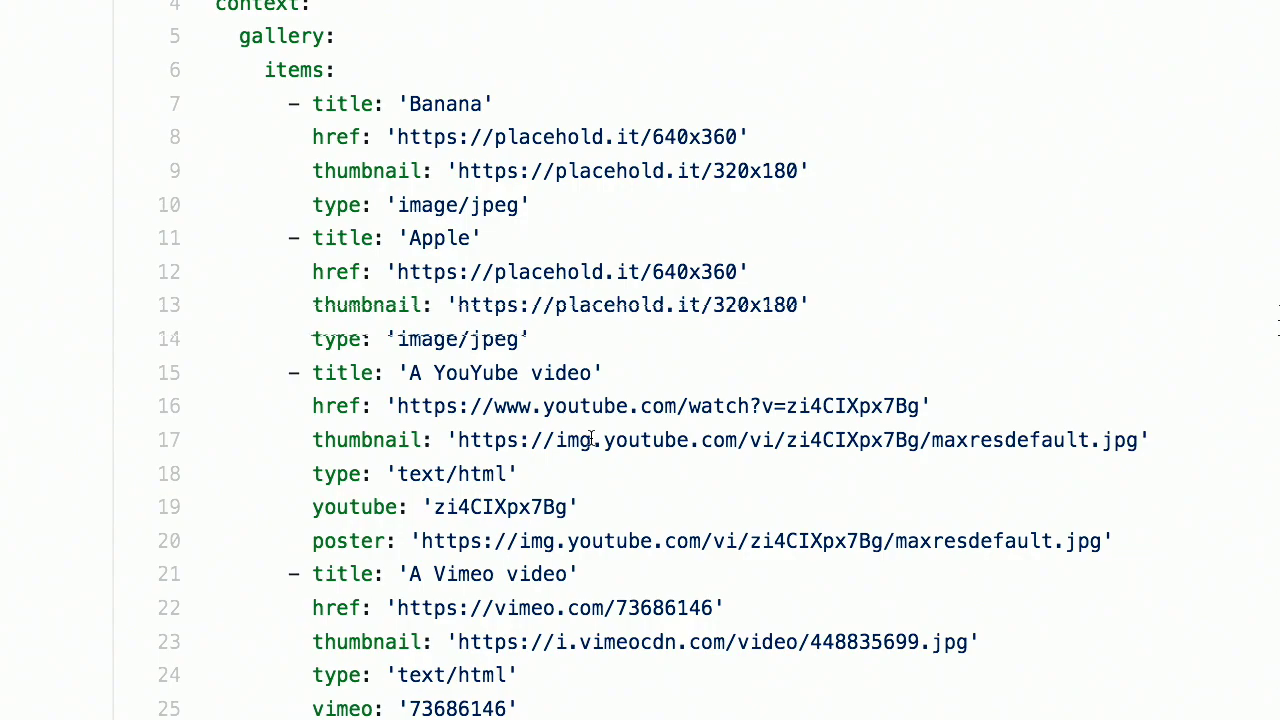
- Go back from the config file to the atomic-gallery repository's file list and look through it
scroll(592, 437, "up", 5)
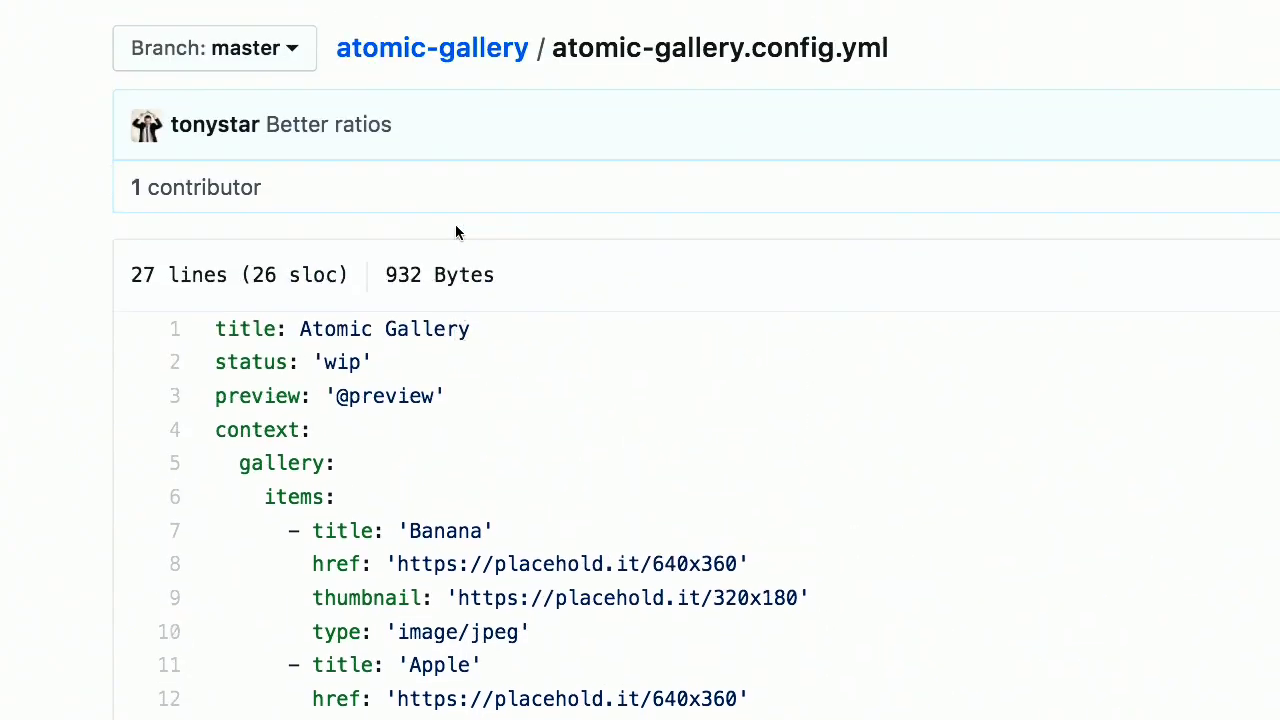
scroll(450, 215, "up", 2)
left_click(447, 180)
scroll(495, 415, "down", 6)
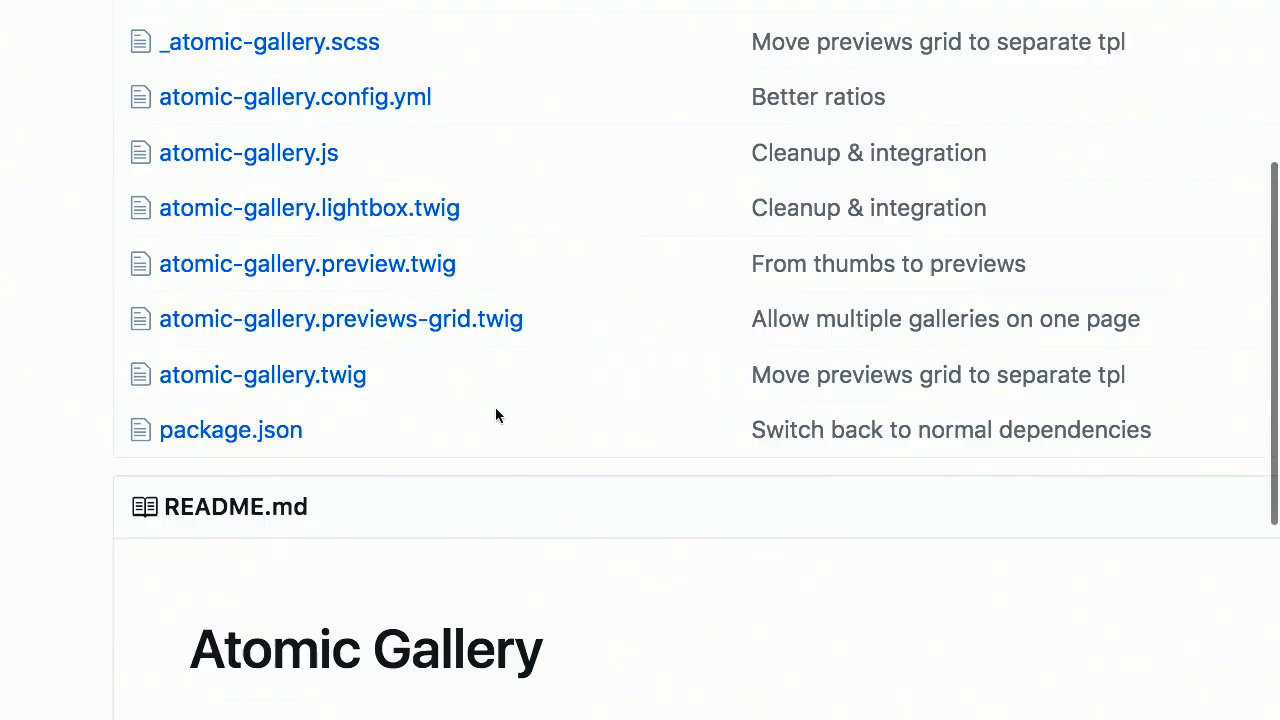
scroll(497, 414, "down", 1)
scroll(497, 380, "up", 2)
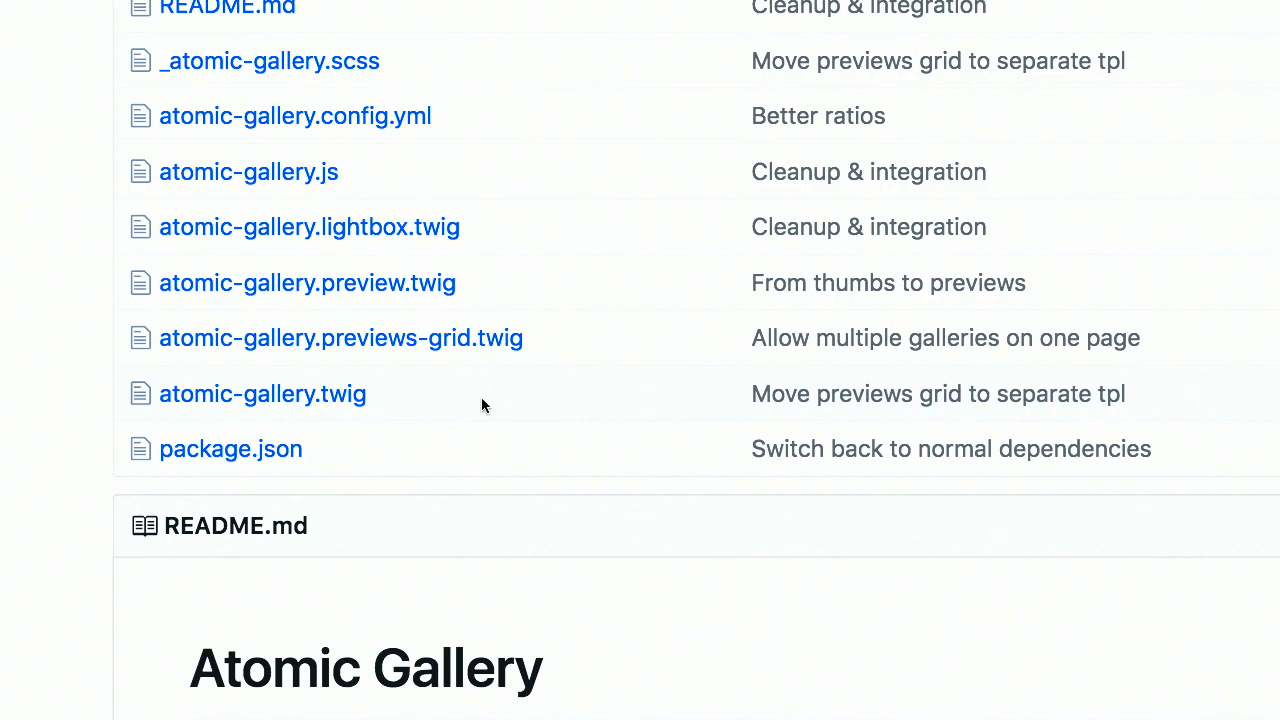
- Switch to the Living Design Systems presentation in the incognito window and go back two slides
mouse_move(430, 5)
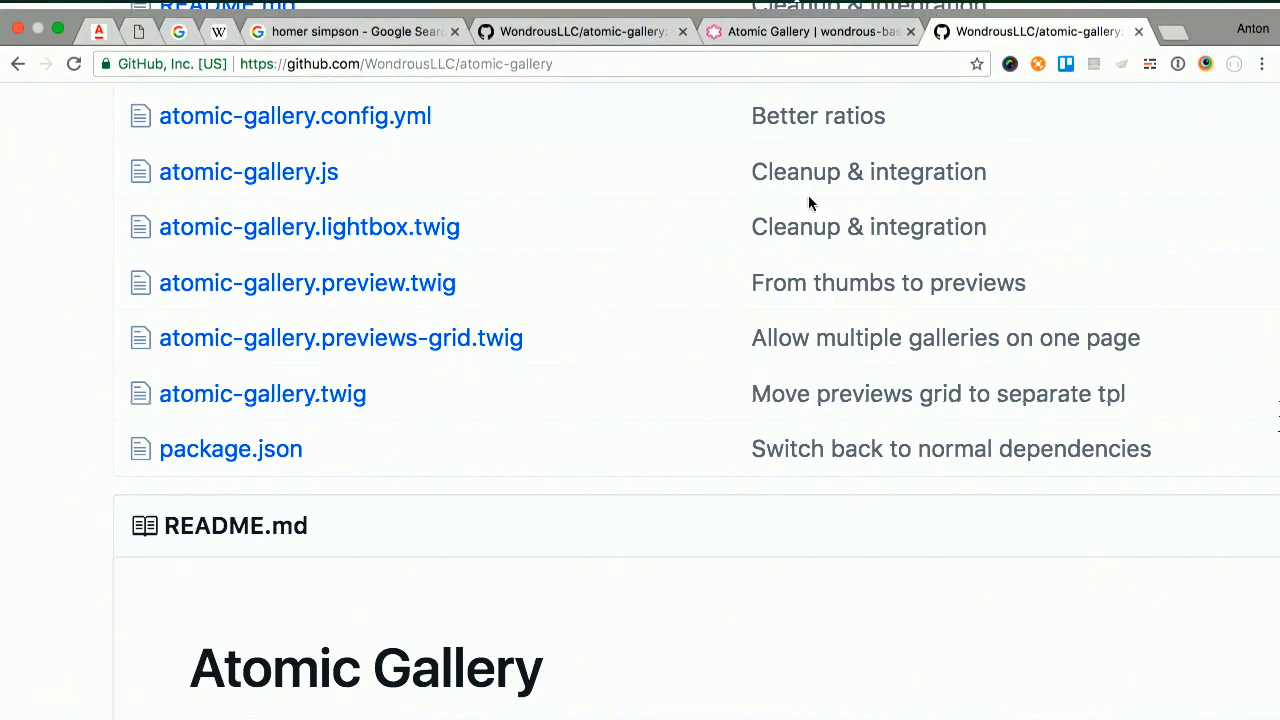
scroll(808, 195, "up", 1)
key("ctrl+Right")
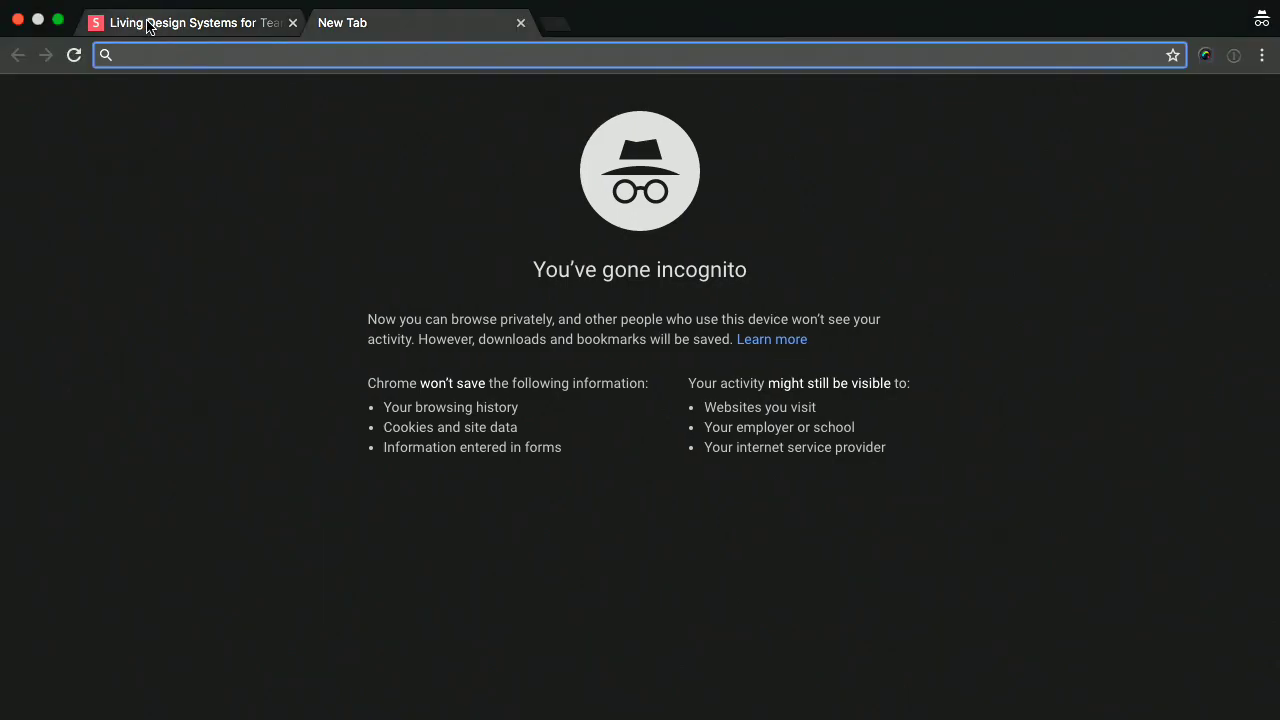
left_click(148, 23)
key("Left")
key("Left")
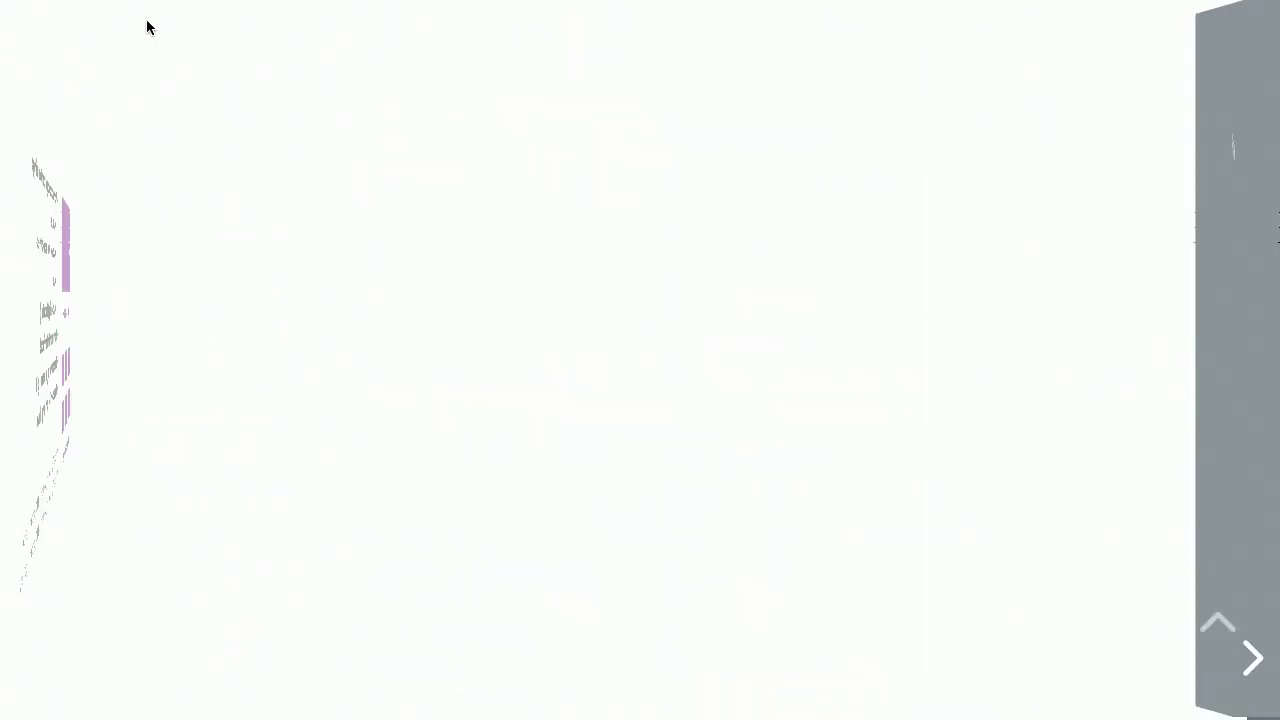